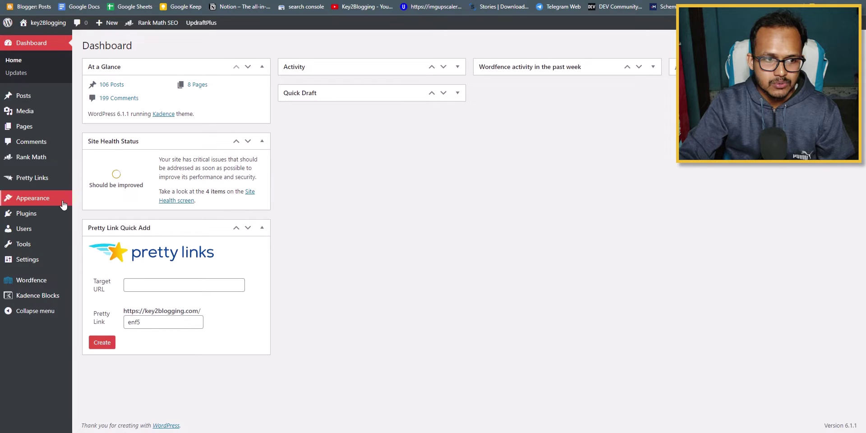
Open Installed Plugins and scroll to Rank Math SEO 1.0.103 and Rank Math SEO PRO 3.0.24.
mouse_move(49, 215)
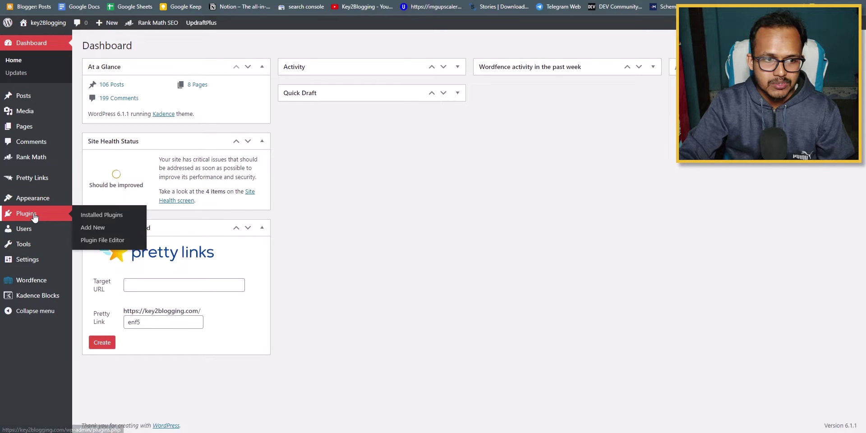
click(96, 216)
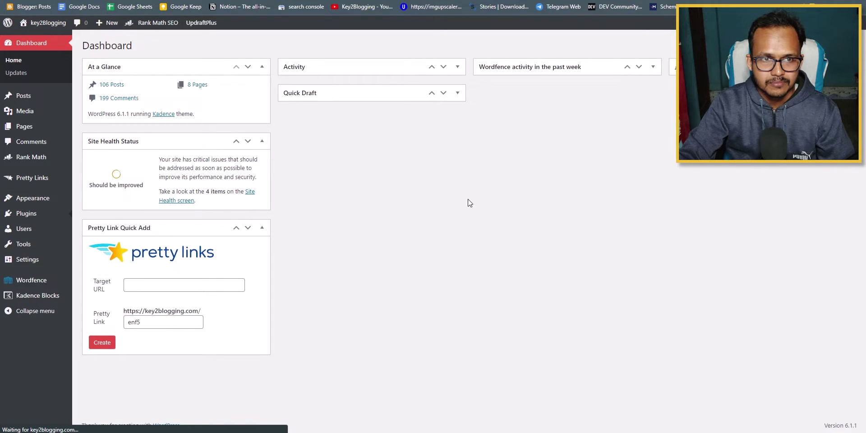
scroll(476, 196, down, 5)
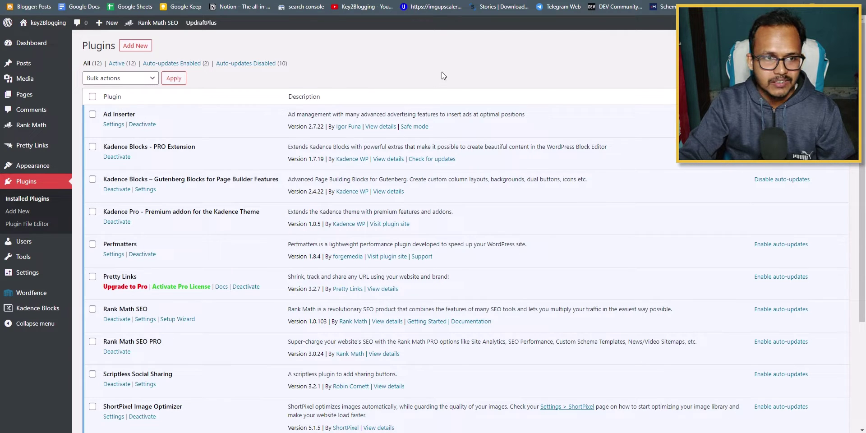
Search Add Plugins for 'ran' and confirm Rank Math SEO is already Active.
click(134, 49)
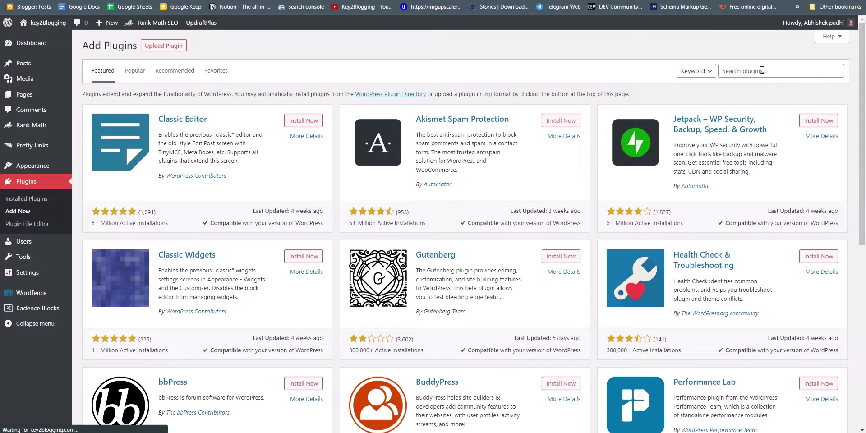
click(762, 70)
text(ran)
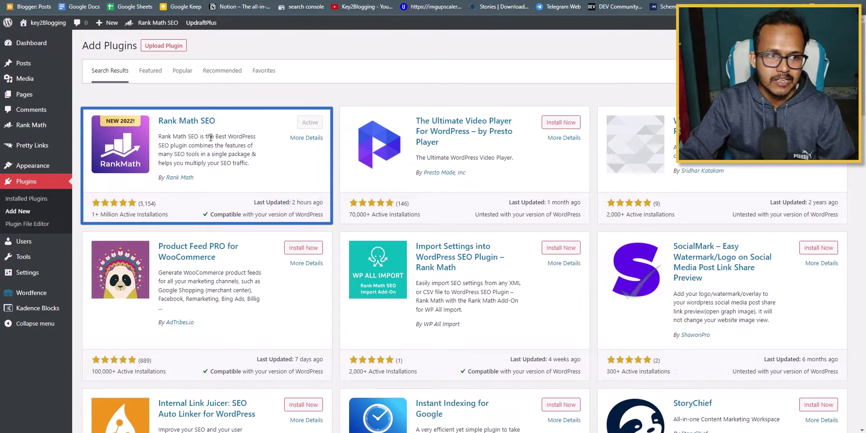
mouse_move(34, 126)
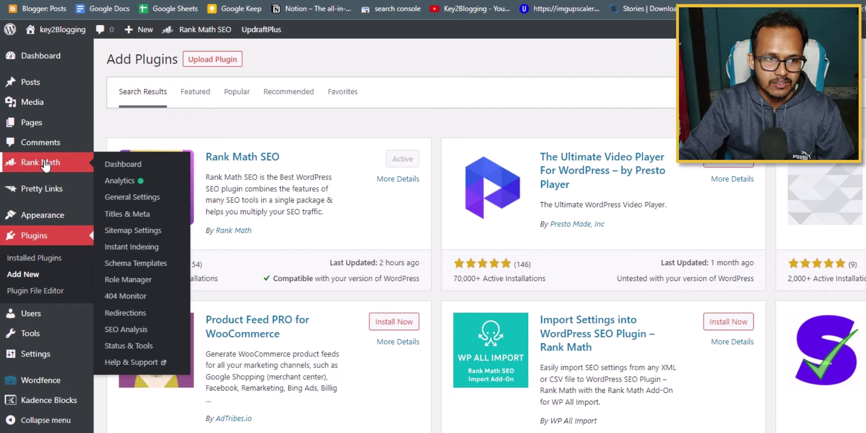
Turn on the HTML Sitemap in Rank Math's Sitemap Settings.
click(134, 231)
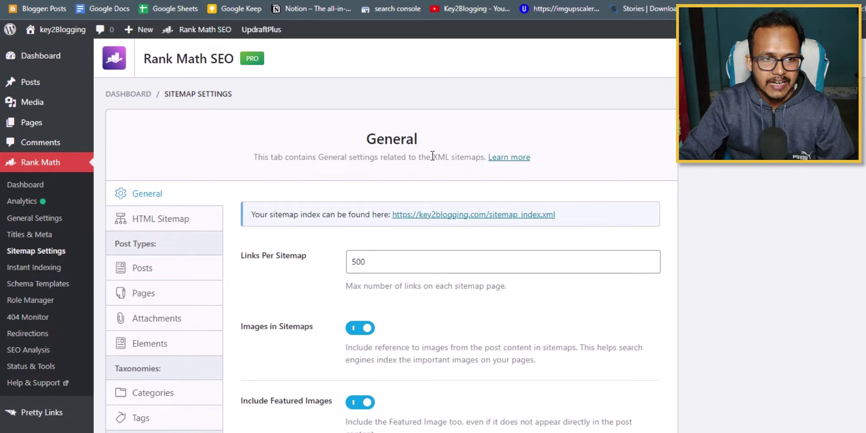
click(166, 228)
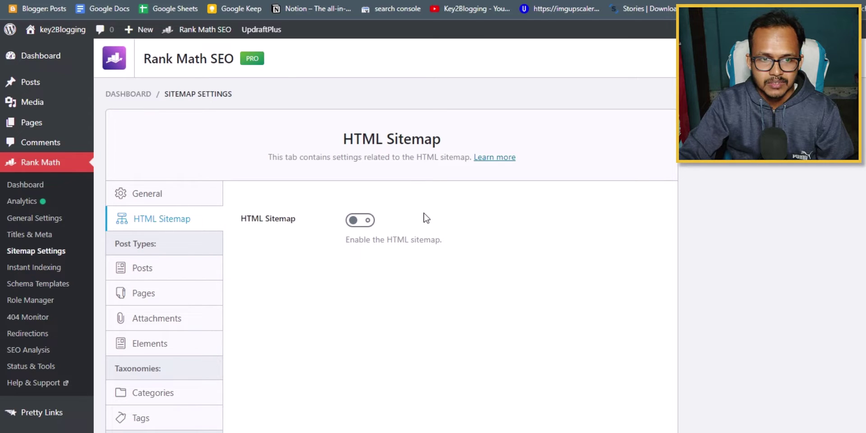
click(360, 221)
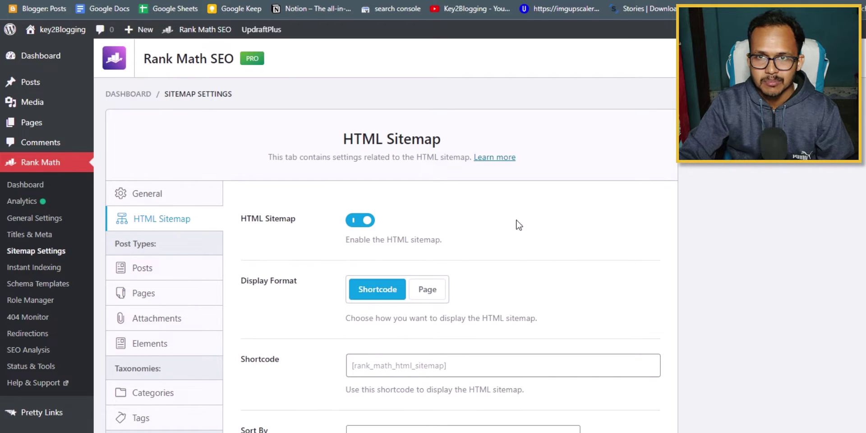
scroll(586, 223, down, 3)
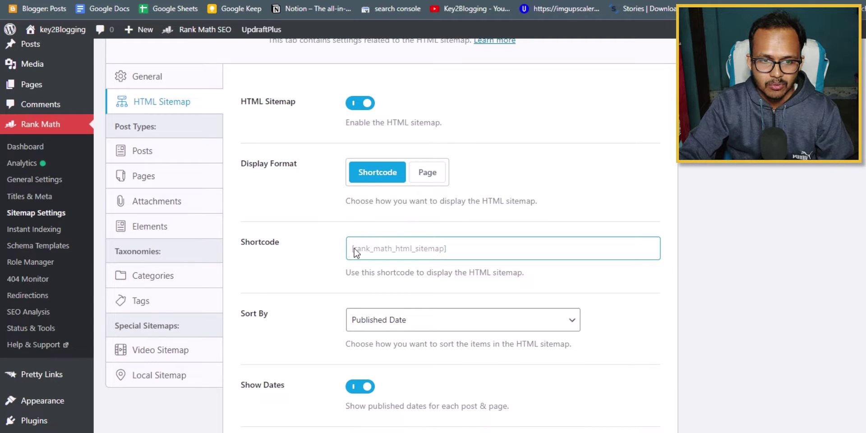
drag(352, 249, 445, 248)
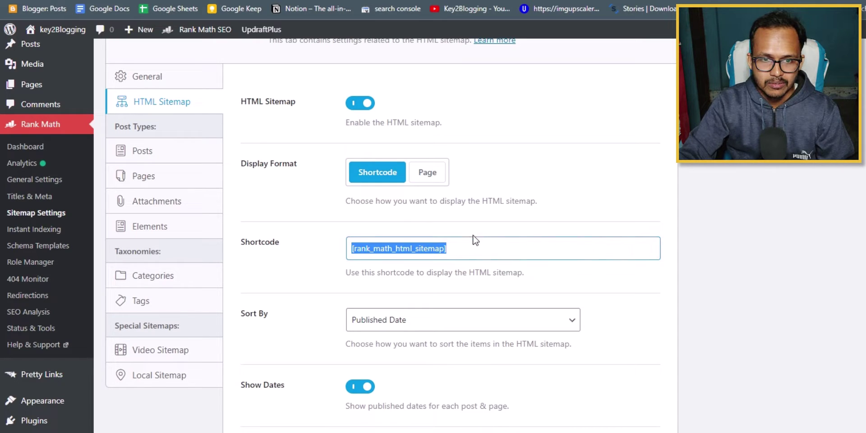
Keep Shortcode display, sort the sitemap by Published Date, and save the settings.
click(417, 172)
click(402, 249)
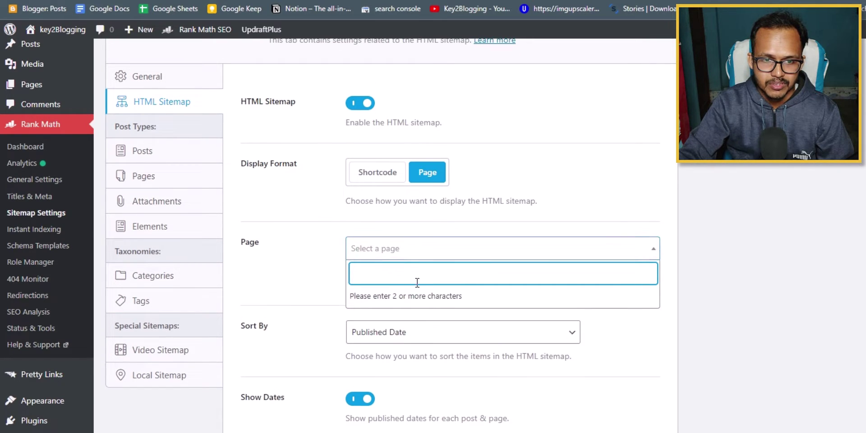
click(381, 180)
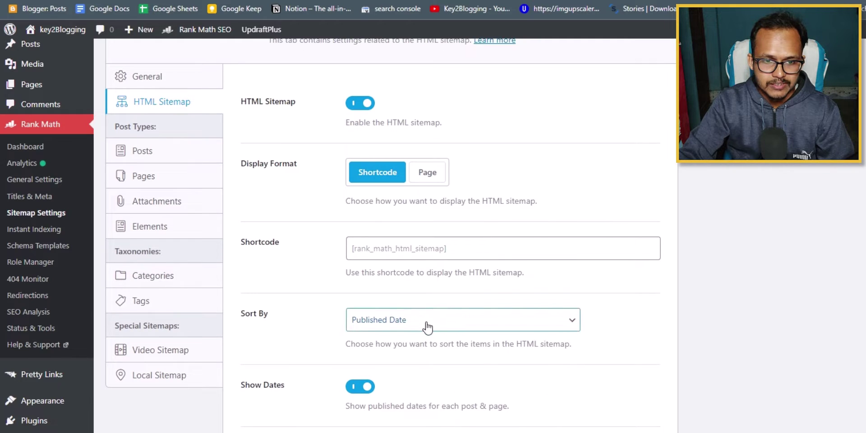
click(472, 329)
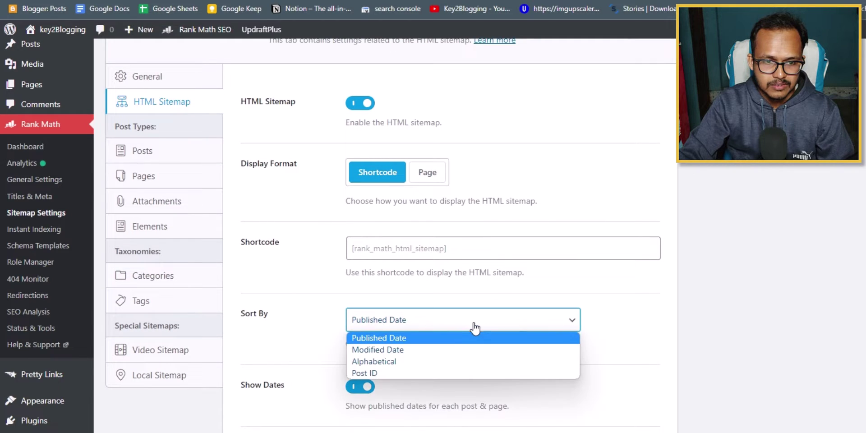
click(412, 357)
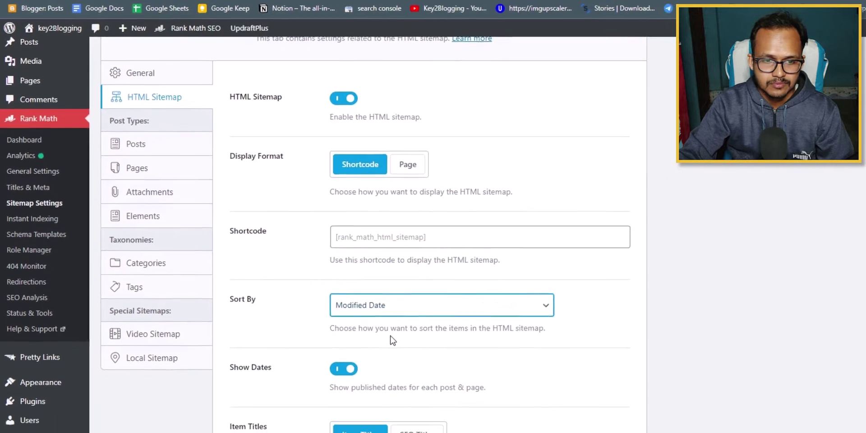
scroll(641, 357, down, 1)
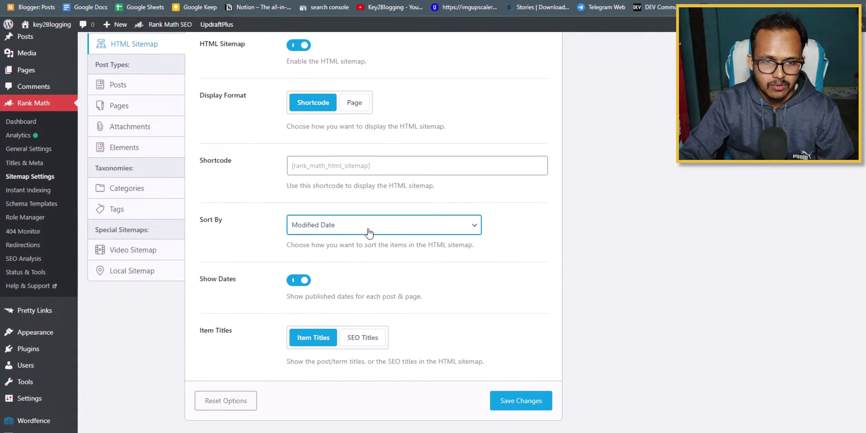
click(369, 231)
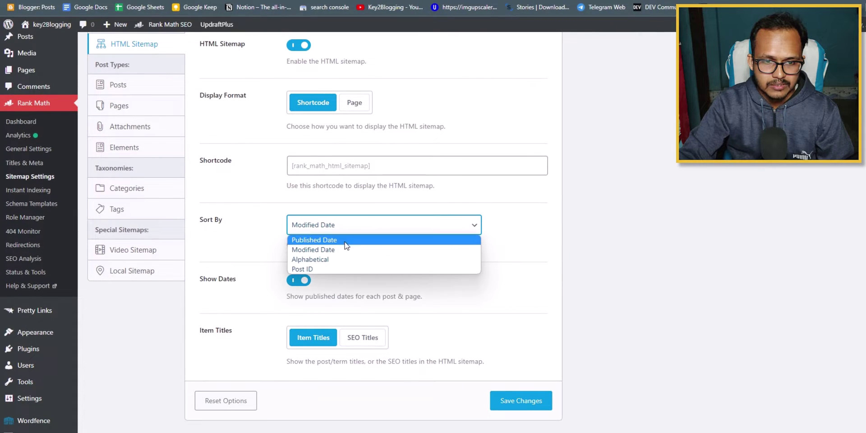
click(344, 242)
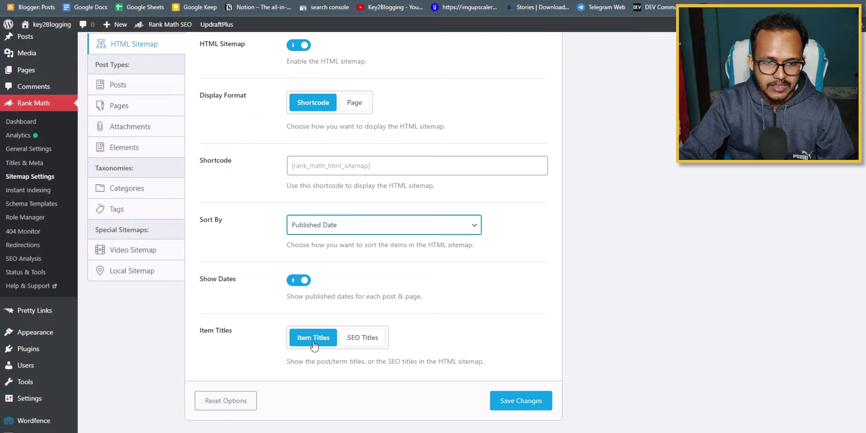
click(517, 396)
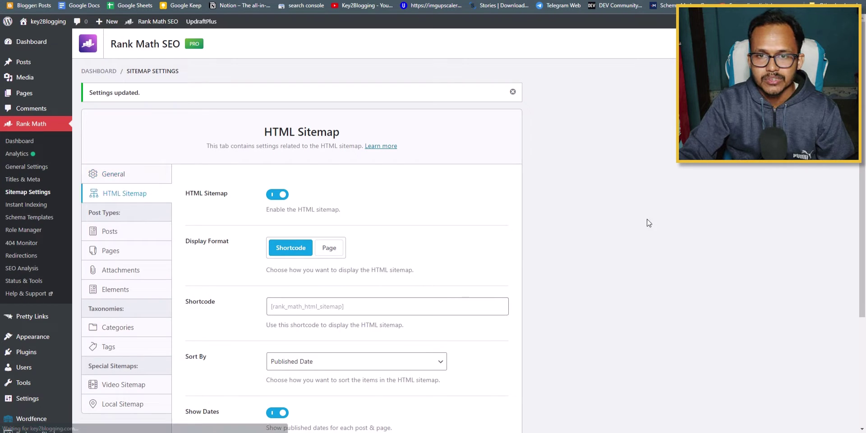
click(513, 91)
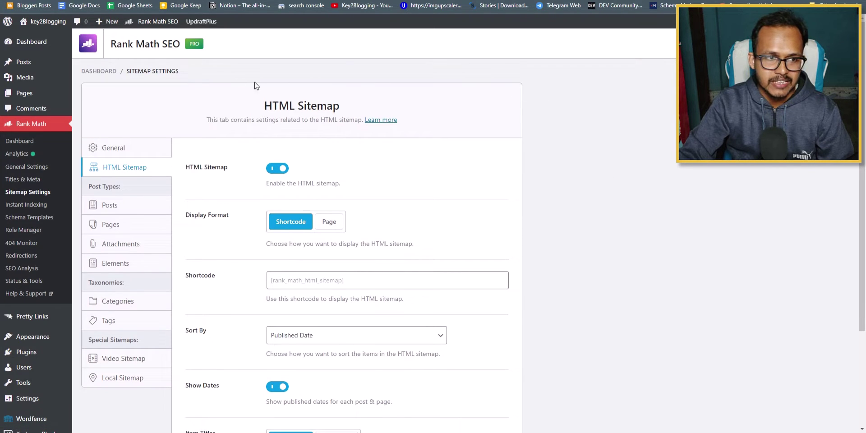
mouse_move(25, 95)
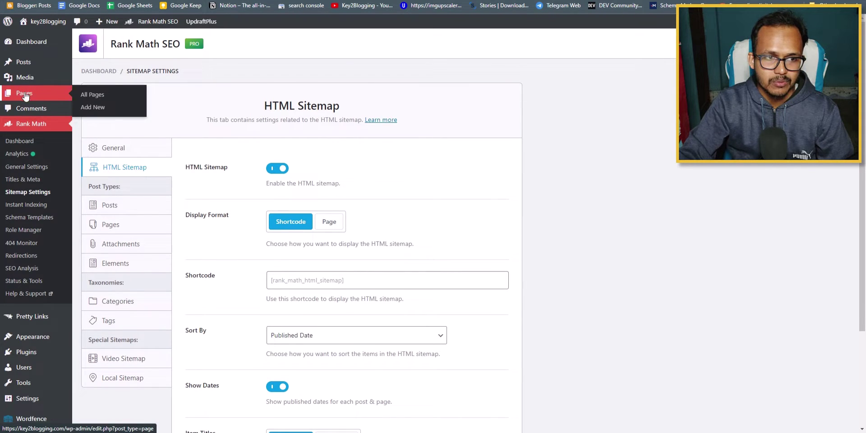
Create a new page titled 'HTML Sitemap' and save it as a draft.
click(96, 108)
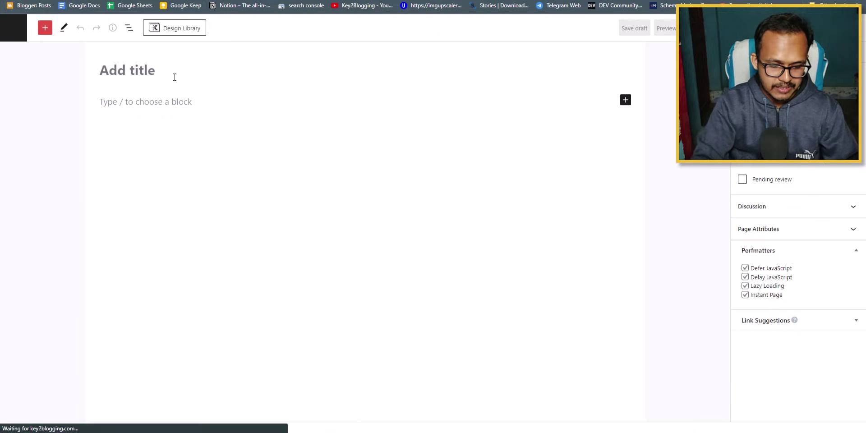
text(H)
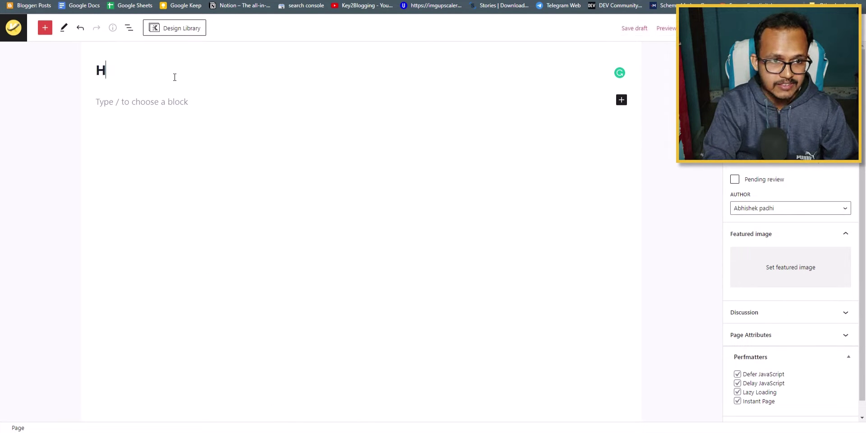
text(TML S)
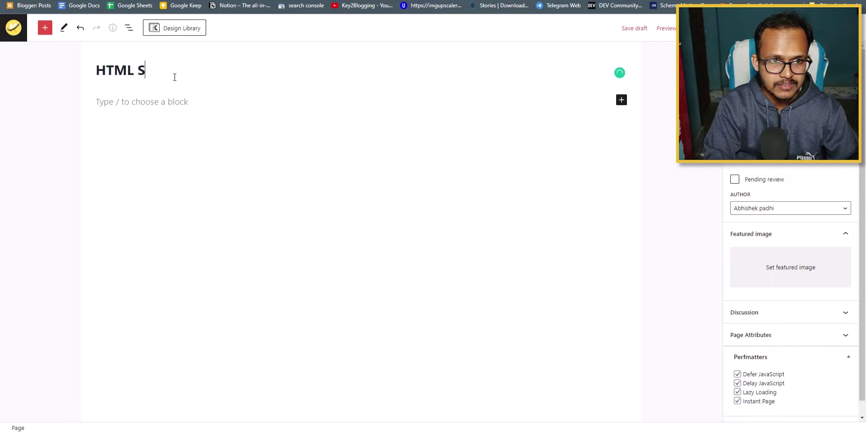
text(itemap)
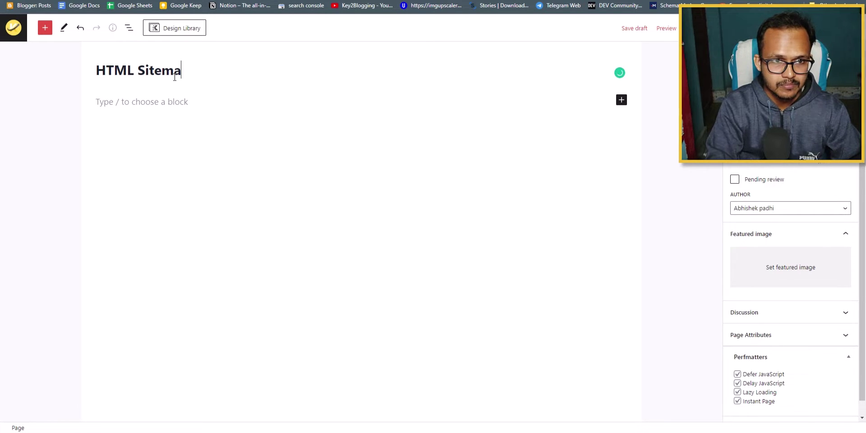
click(632, 27)
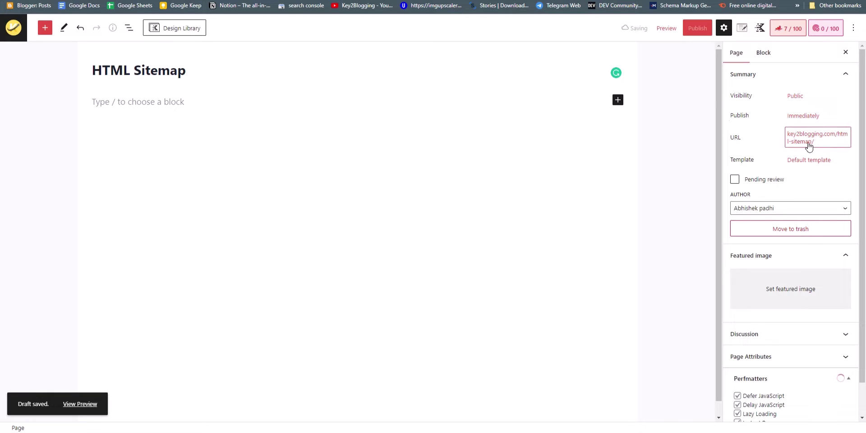
click(823, 140)
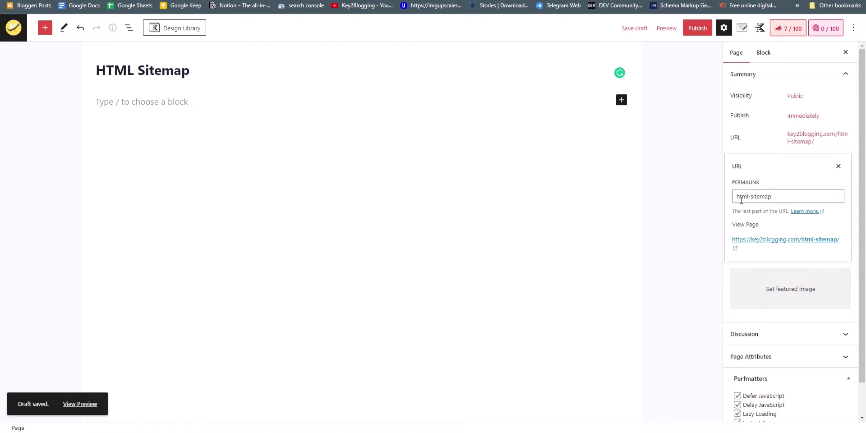
click(838, 167)
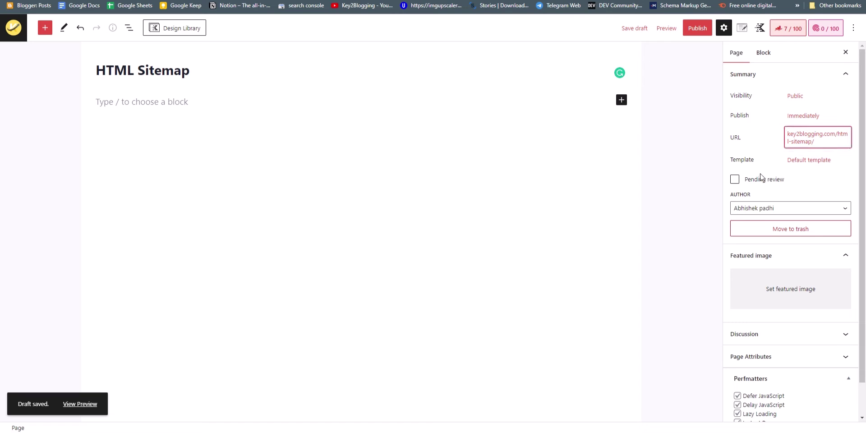
Give the page the Narrow layout in Kadence Page Settings and publish it.
click(700, 37)
click(842, 34)
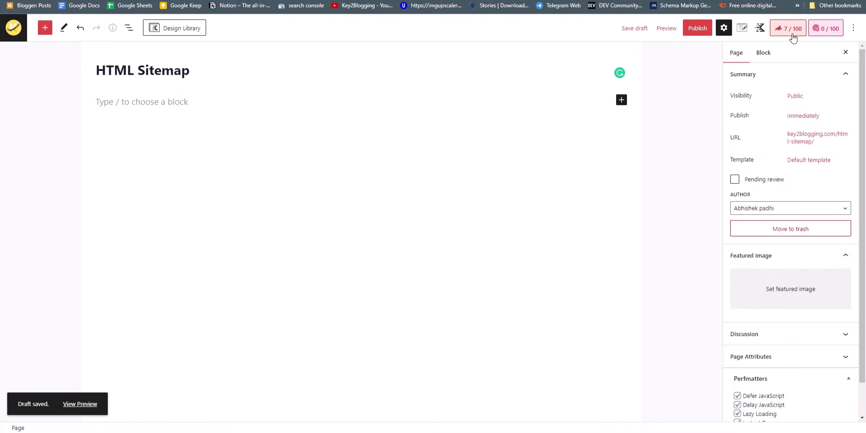
click(759, 29)
click(744, 30)
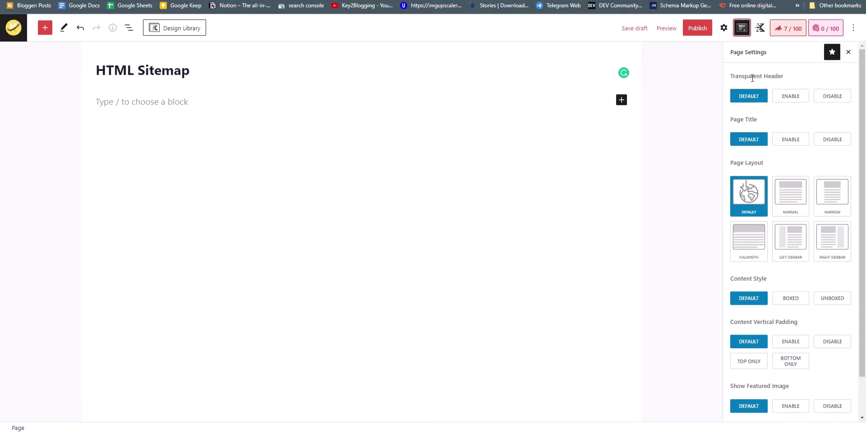
click(832, 199)
click(697, 28)
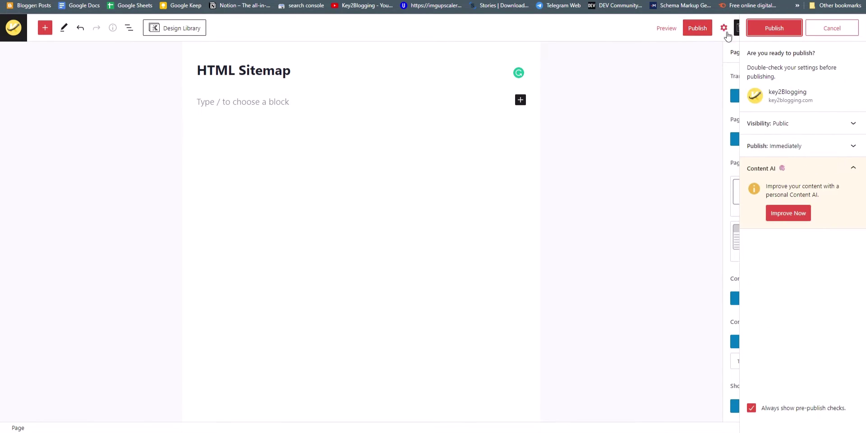
click(767, 29)
click(849, 28)
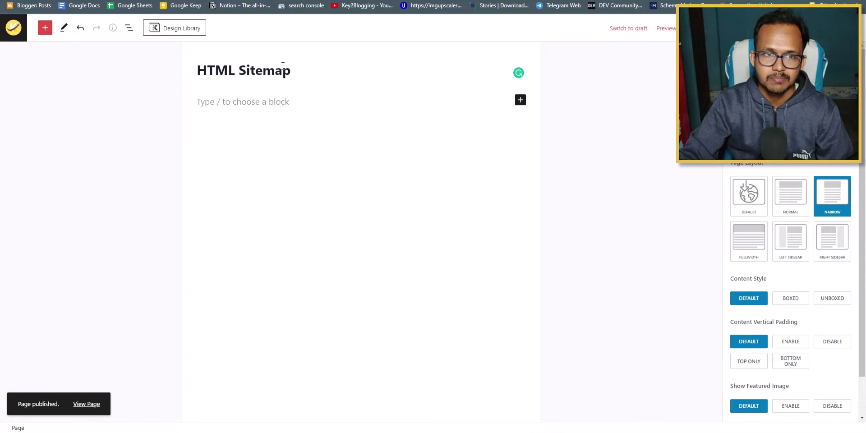
Set Rank Math's HTML sitemap Display Format to Page using 'HTML Sitemap', save, and list All Pages.
click(17, 31)
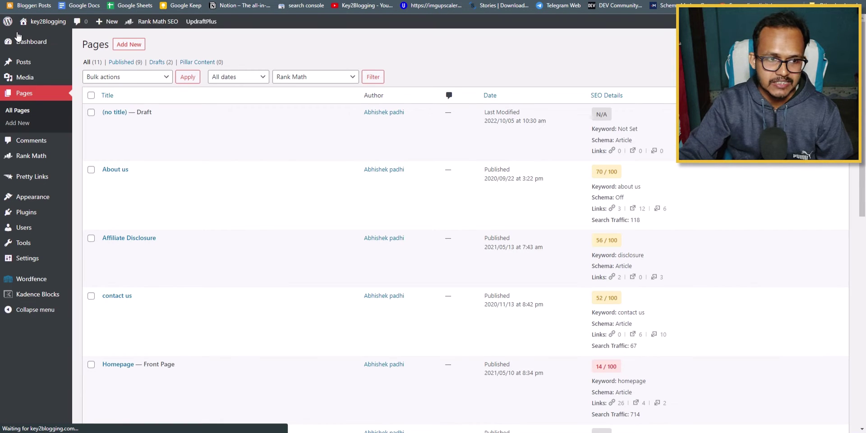
mouse_move(23, 155)
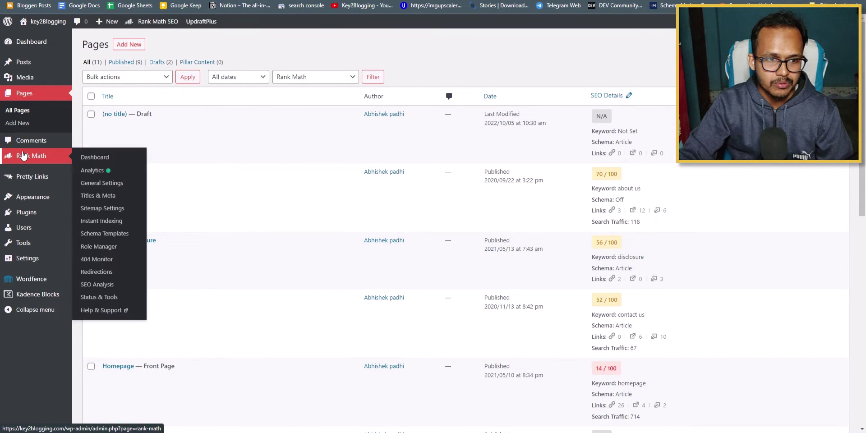
click(103, 209)
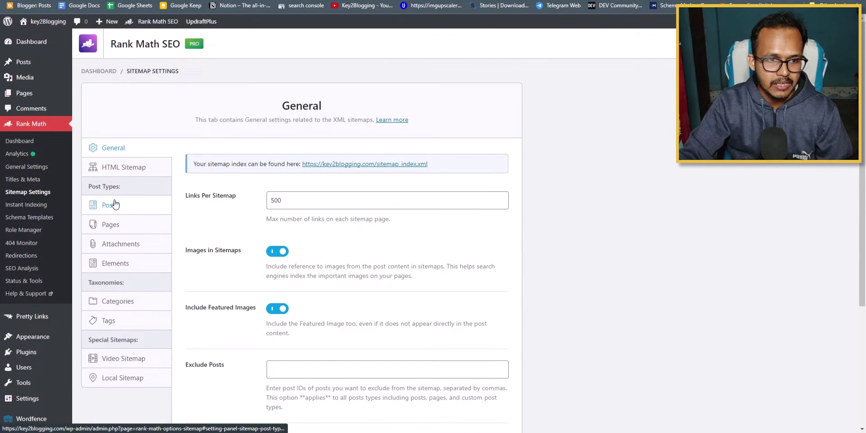
click(124, 167)
click(329, 221)
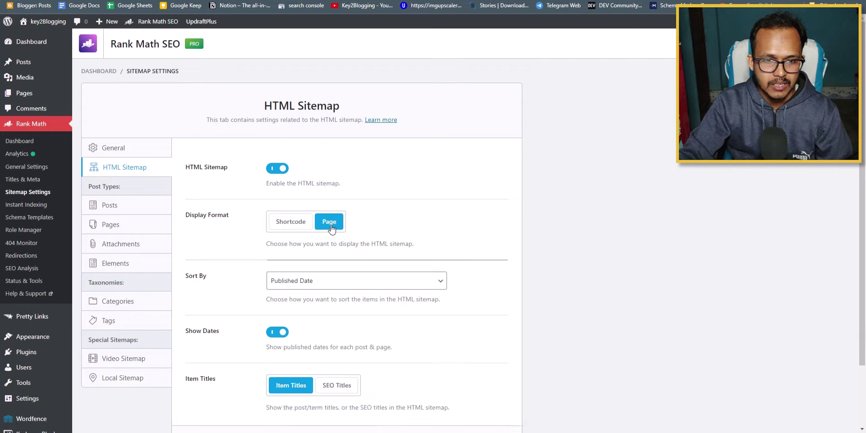
click(368, 281)
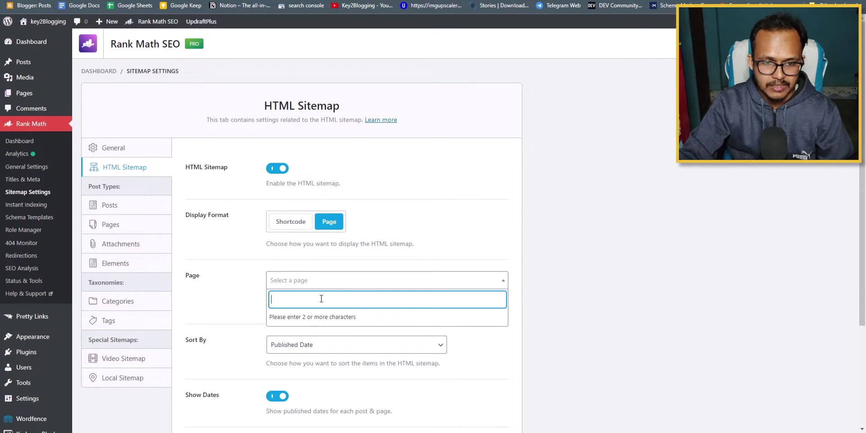
text(htm)
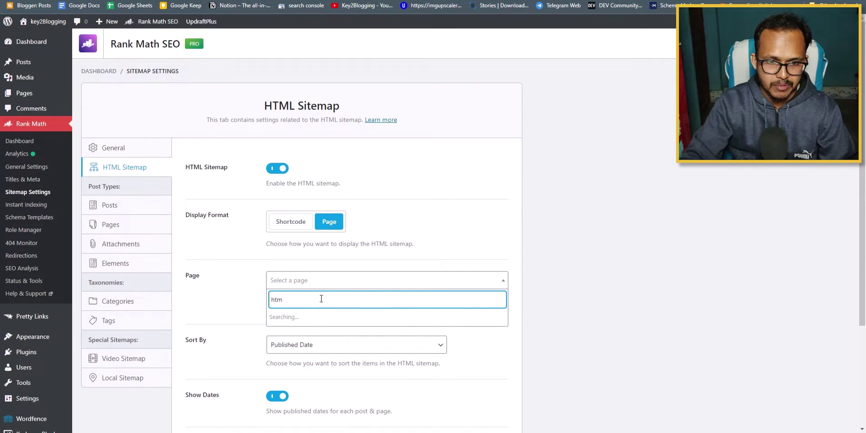
click(315, 321)
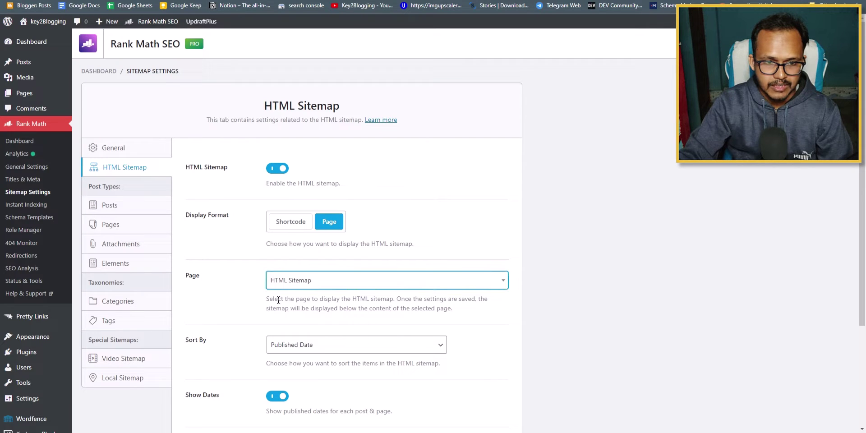
scroll(368, 335, down, 3)
click(473, 373)
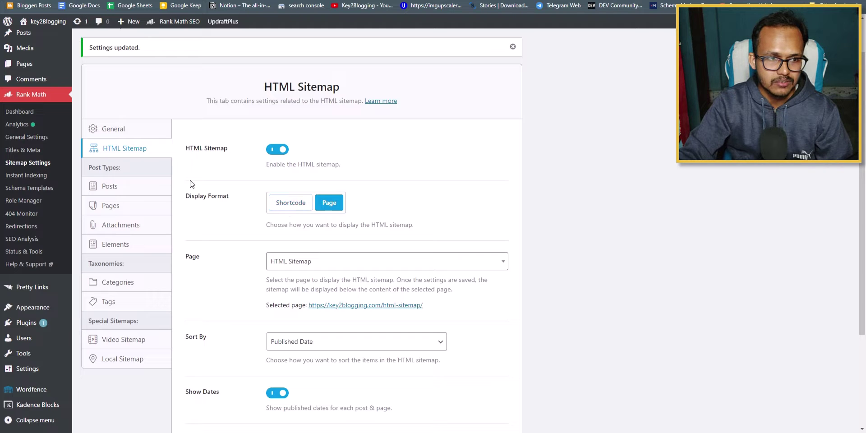
mouse_move(27, 63)
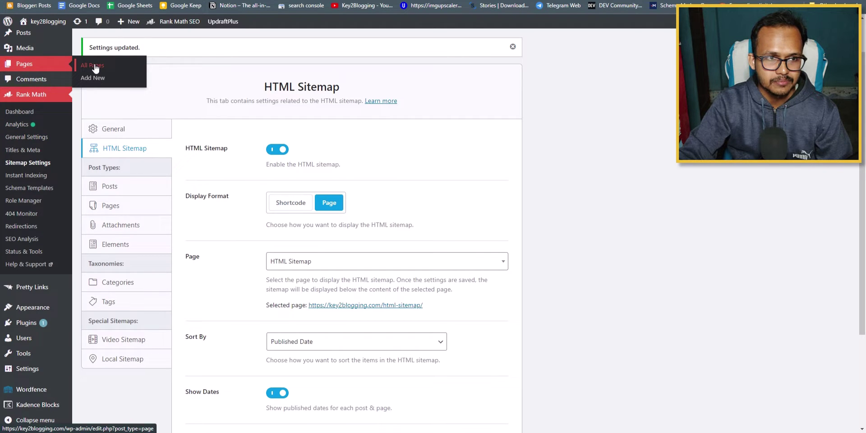
click(93, 66)
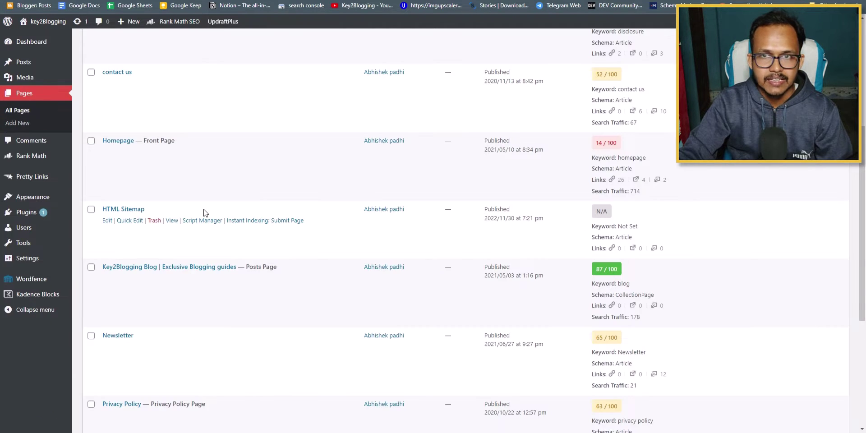
View the live HTML Sitemap page and scroll through its dated posts and Pages section.
right_click(168, 221)
click(183, 226)
click(210, 1)
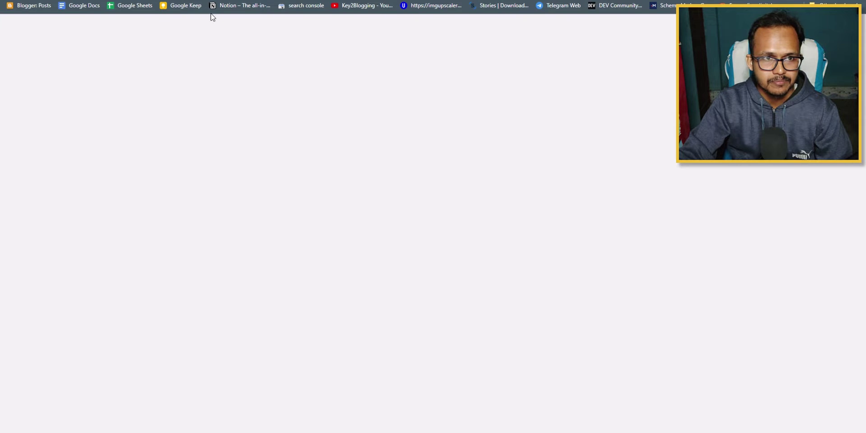
scroll(632, 178, down, 2)
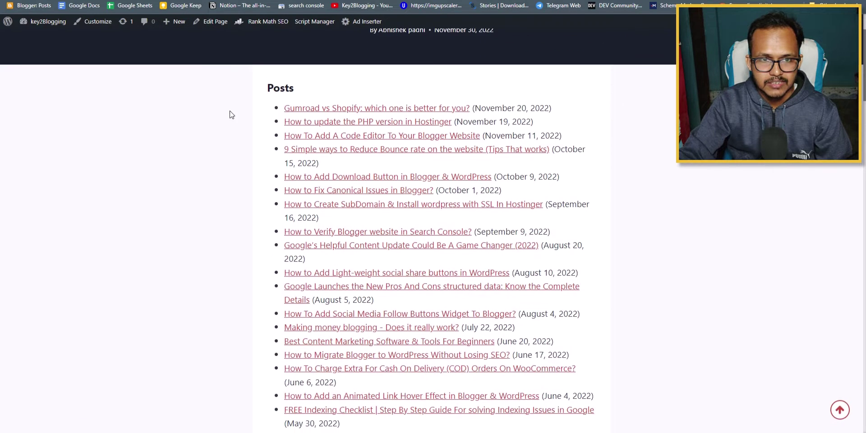
scroll(529, 300, down, 14)
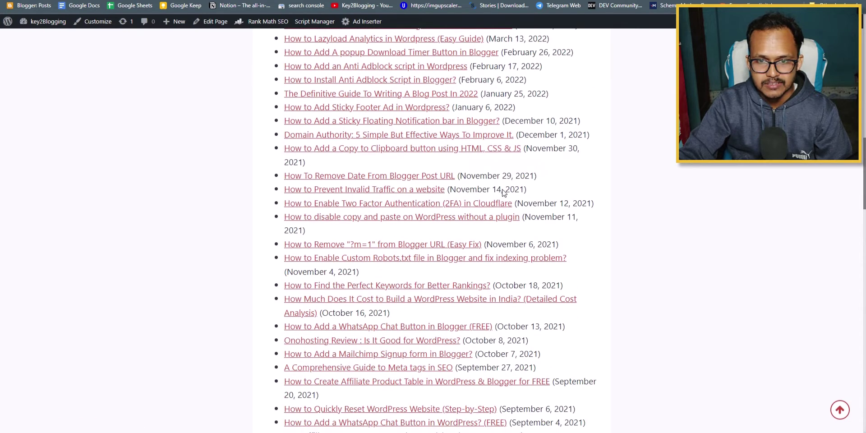
scroll(437, 308, down, 10)
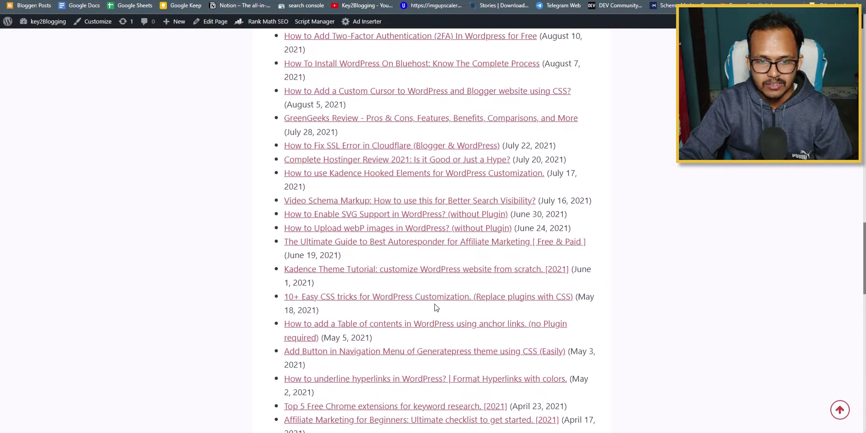
scroll(829, 256, down, 17)
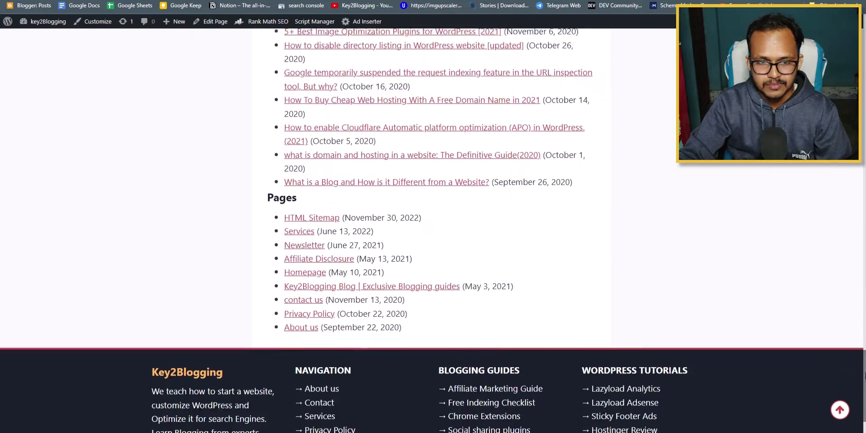
scroll(829, 256, up, 20)
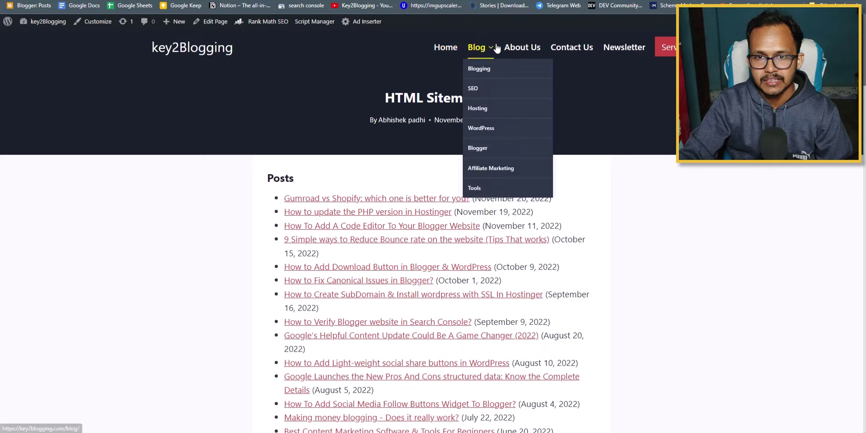
scroll(860, 392, down, 20)
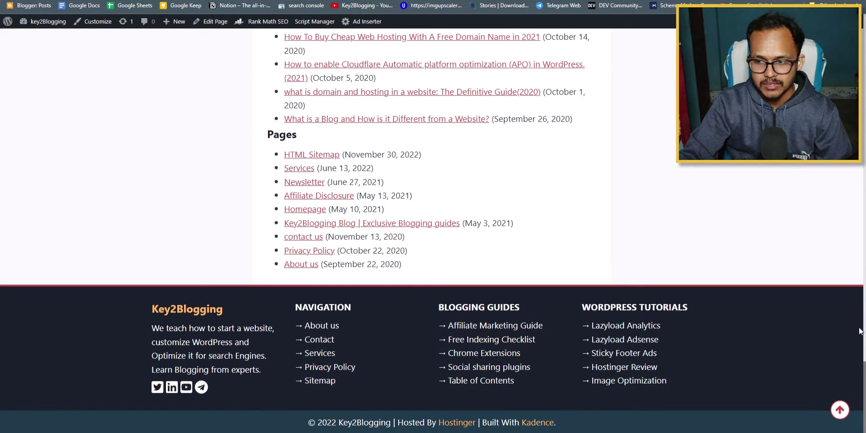
drag(864, 370, 865, 32)
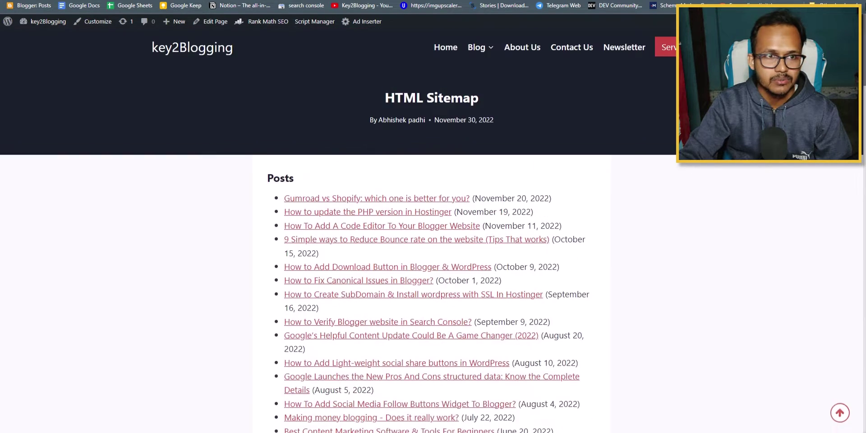
In the Customizer footer Navigation widget, replace the sitemap_index.xml URL with html-sitemap and publish.
click(96, 28)
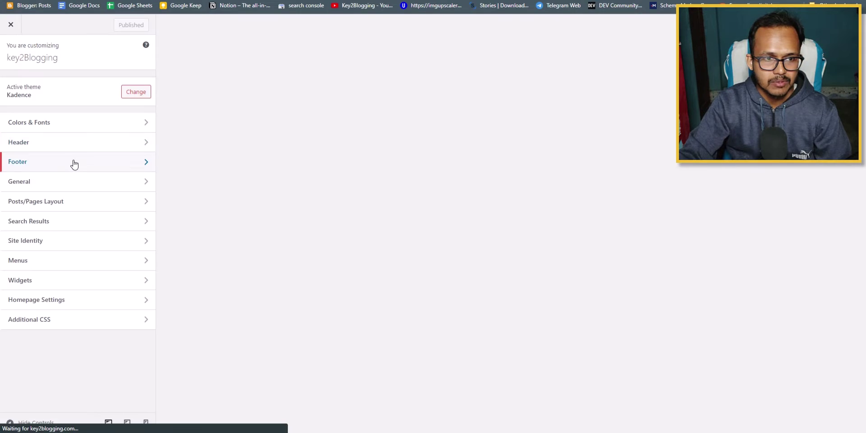
click(74, 163)
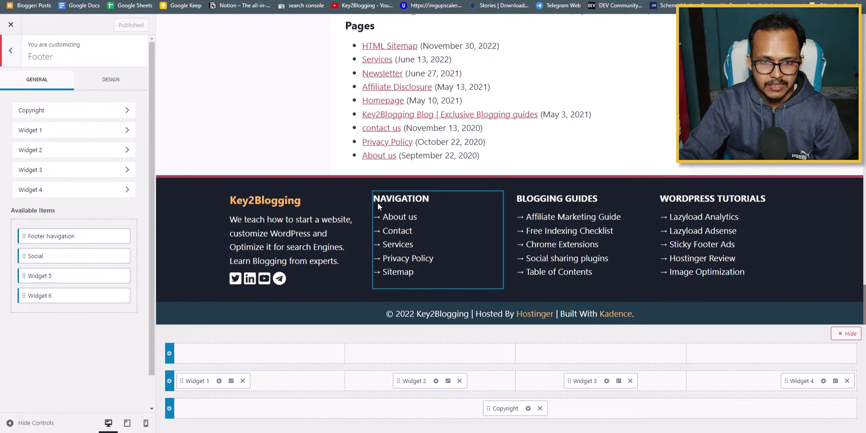
click(436, 382)
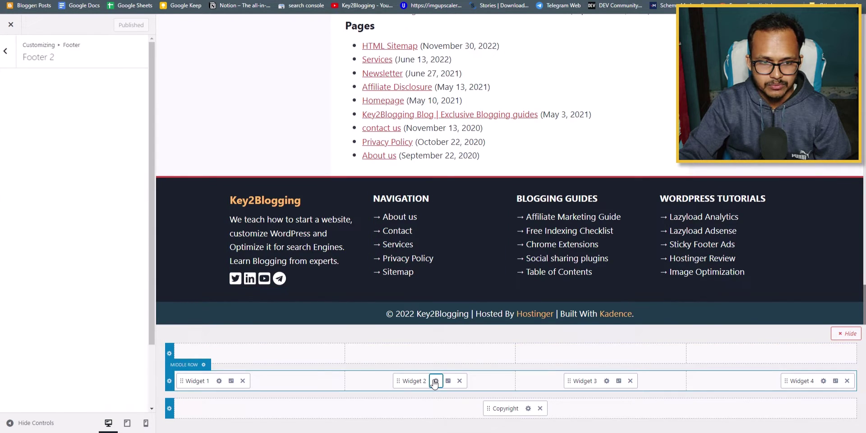
click(99, 260)
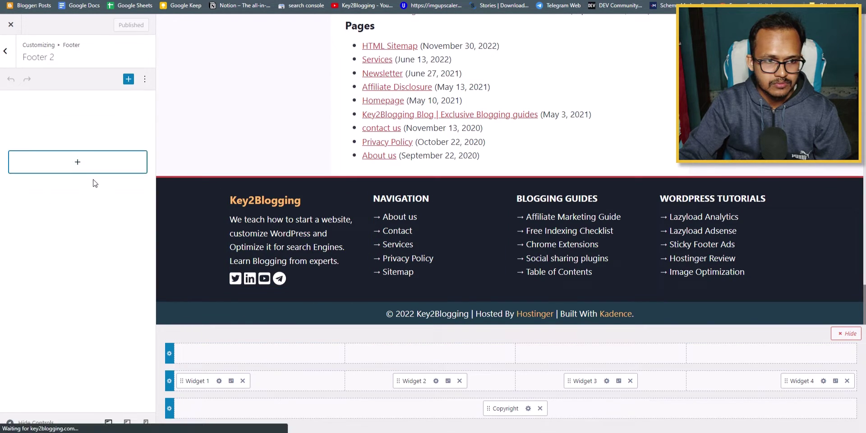
click(35, 203)
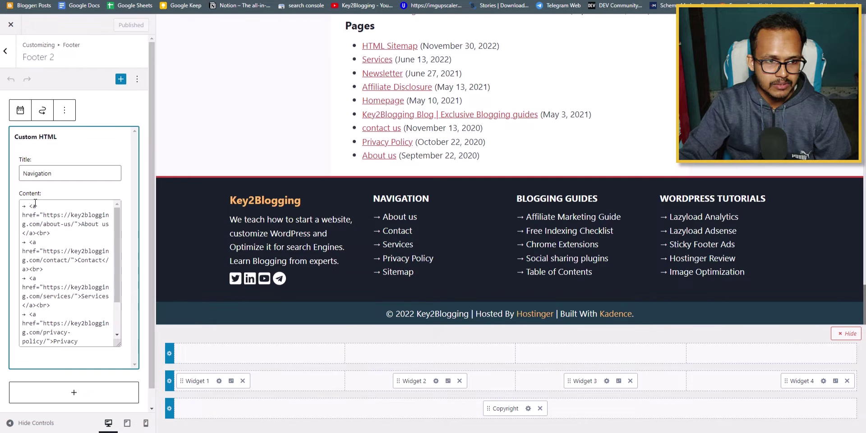
scroll(59, 334, down, 4)
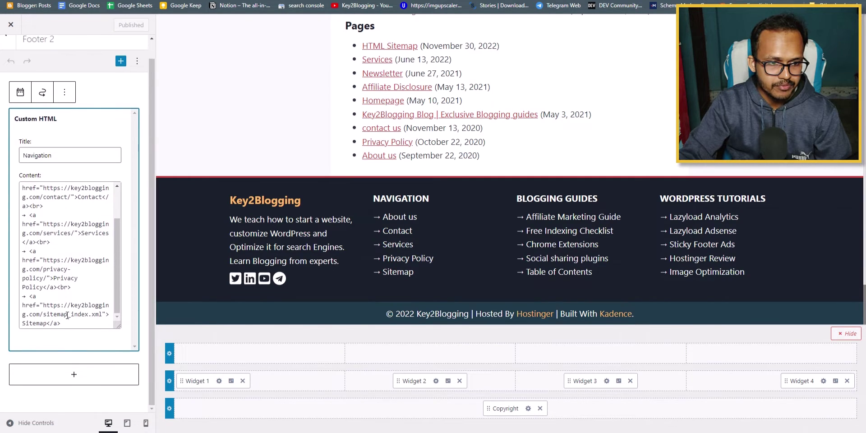
drag(43, 305, 96, 313)
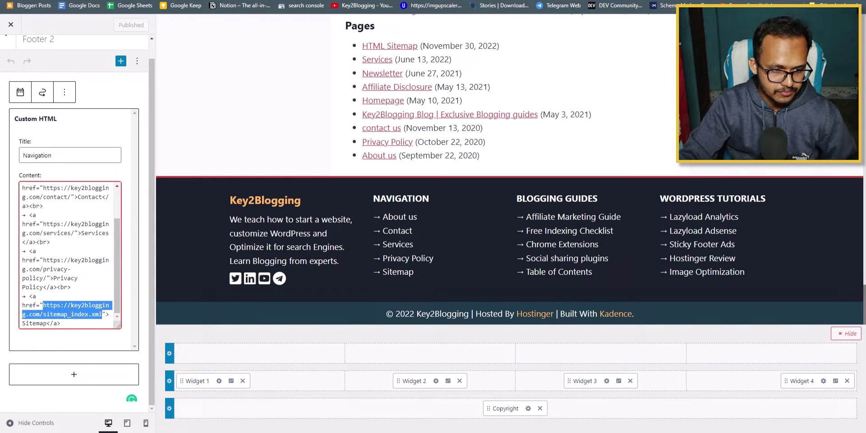
text(https://key2blogging.com/html-sitemap/)
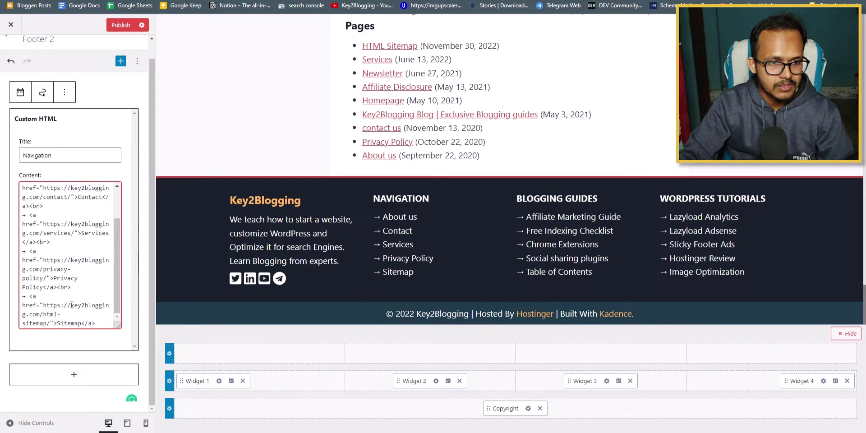
click(120, 26)
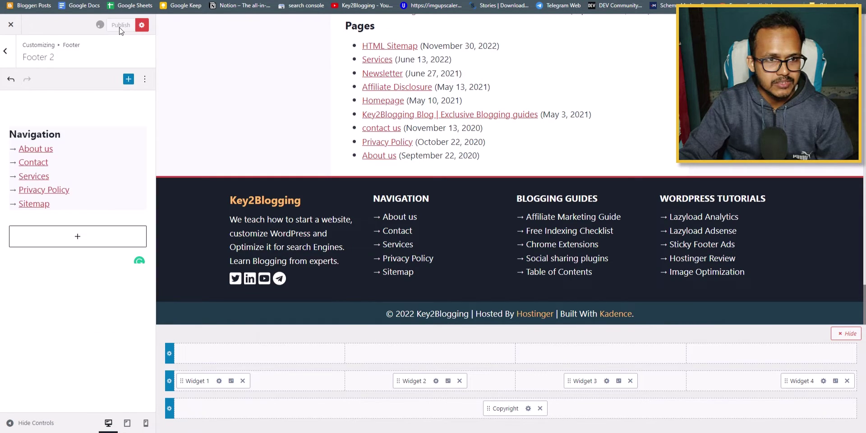
click(15, 26)
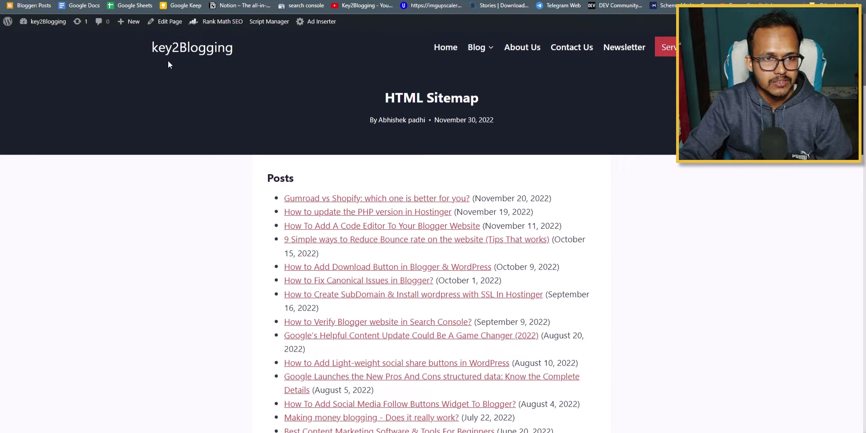
click(192, 51)
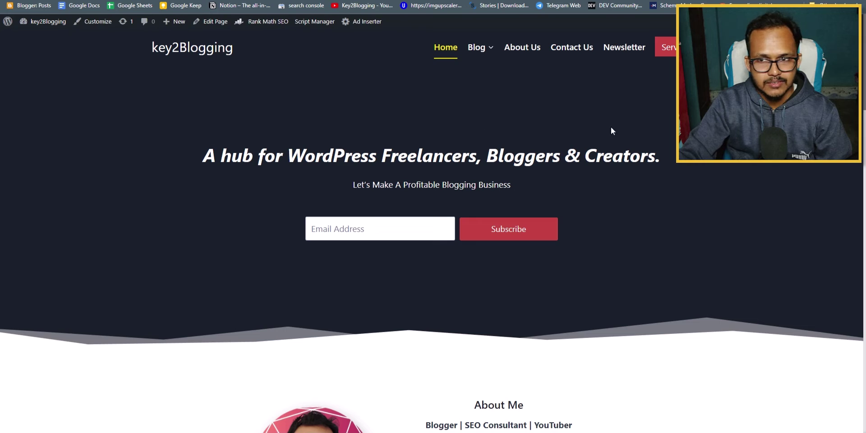
scroll(611, 129, down, 15)
scroll(433, 225, down, 2)
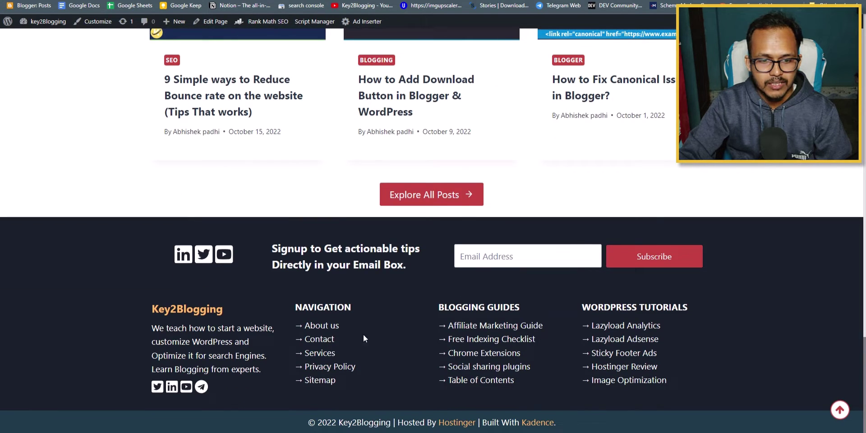
click(319, 381)
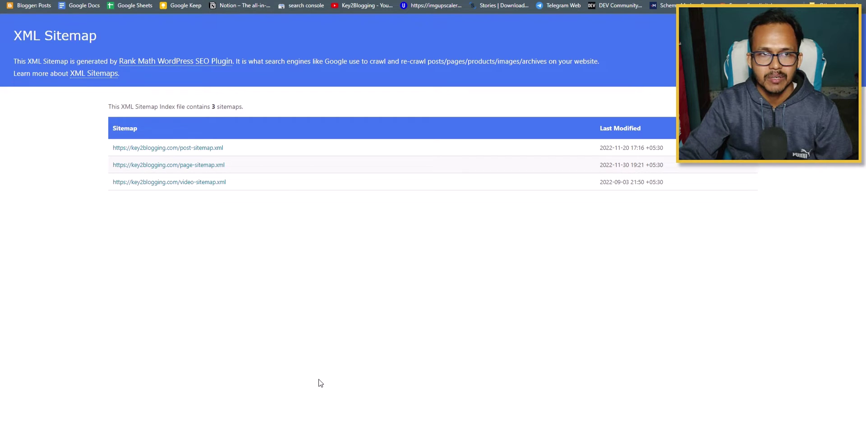
key(alt+Left)
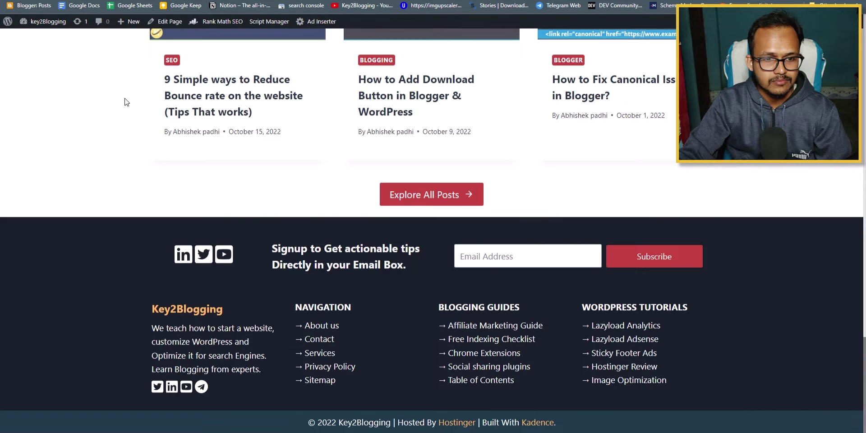
click(325, 380)
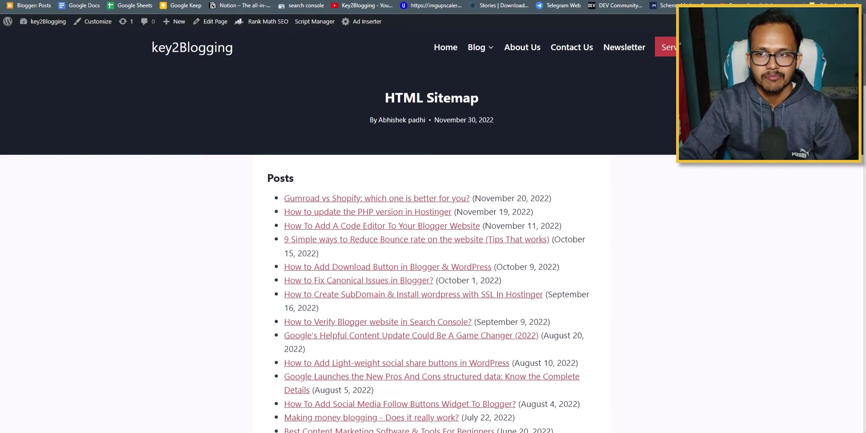
scroll(434, 270, down, 20)
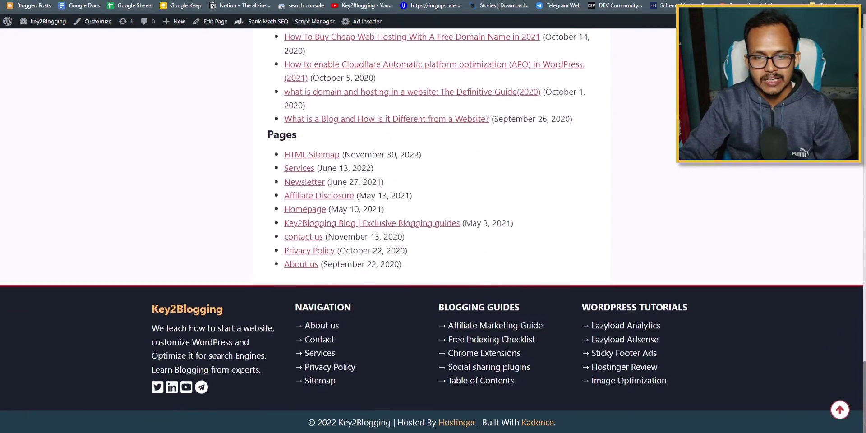
click(332, 382)
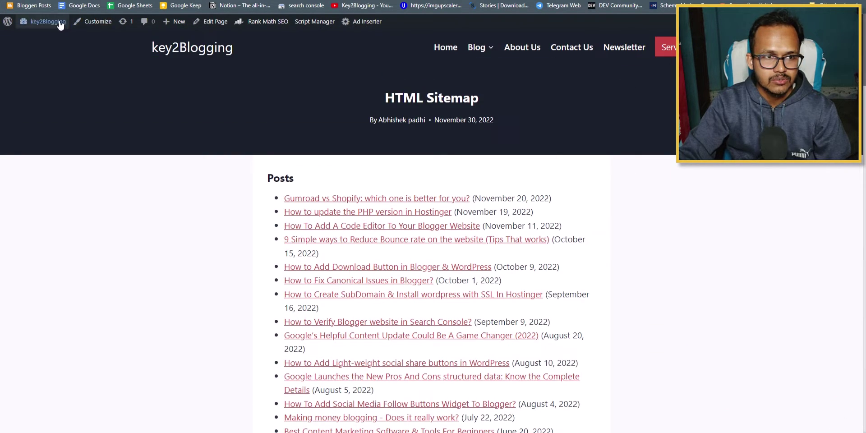
Add the HTML Sitemap page to the primary menu in Appearance > Menus.
mouse_move(38, 22)
click(32, 37)
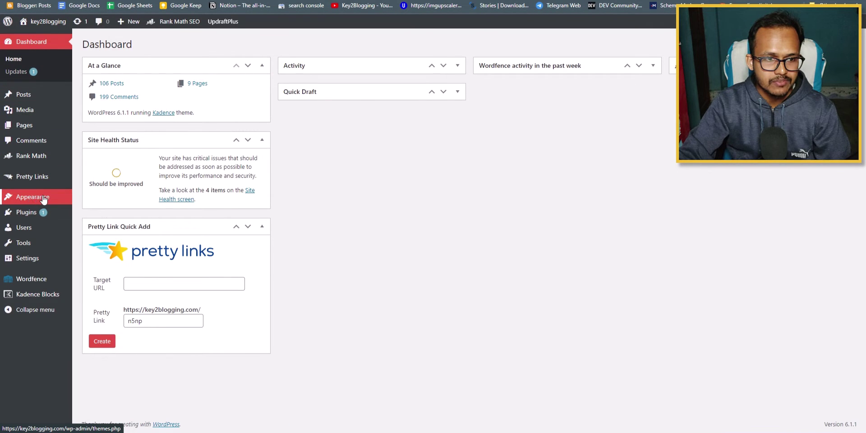
mouse_move(41, 201)
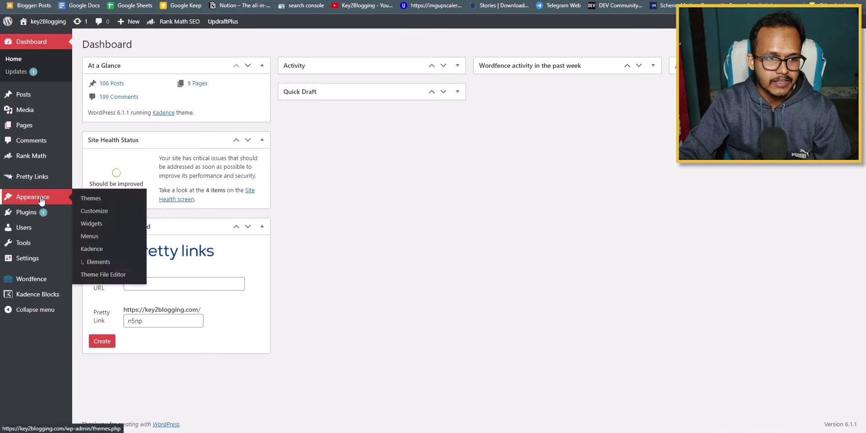
click(97, 239)
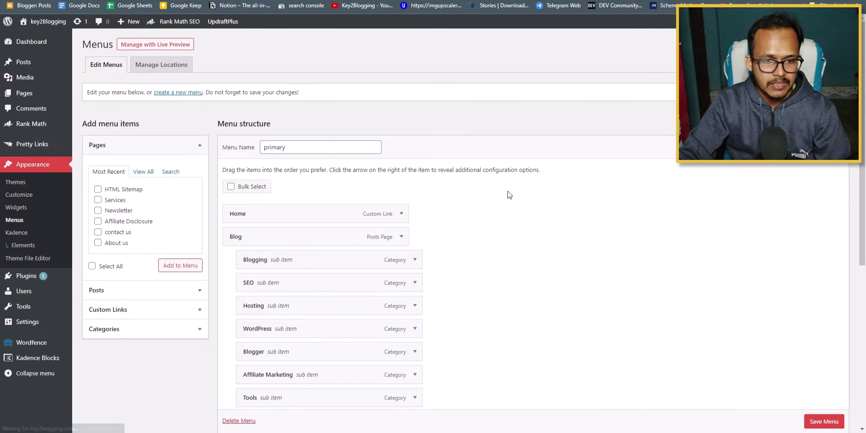
scroll(509, 193, down, 1)
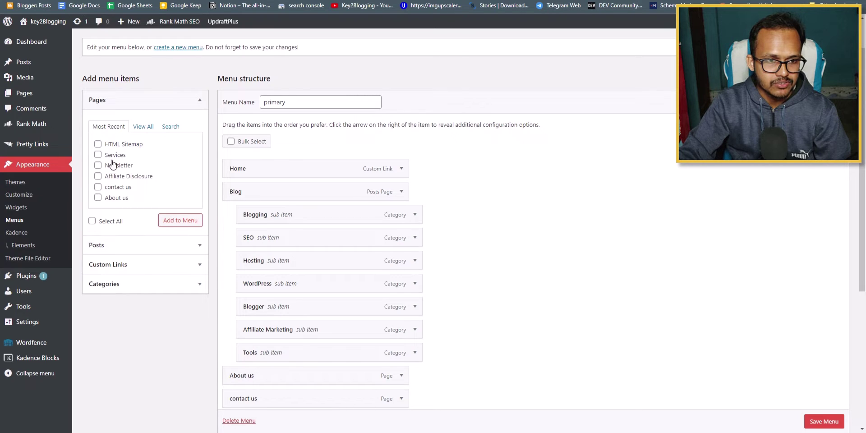
click(98, 145)
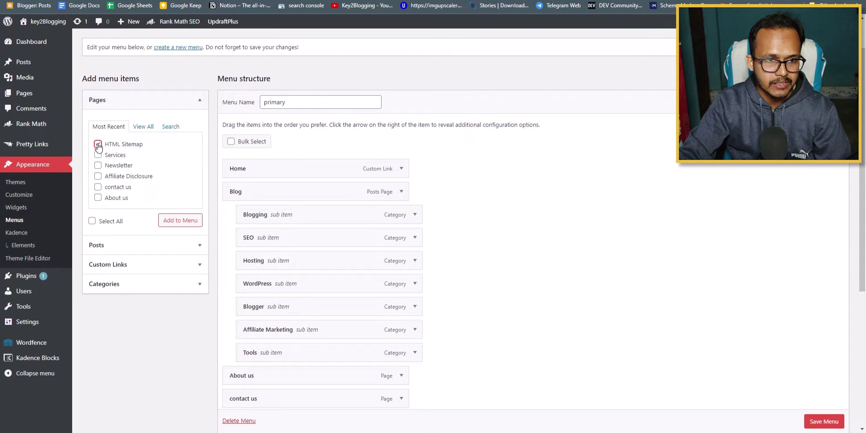
click(180, 221)
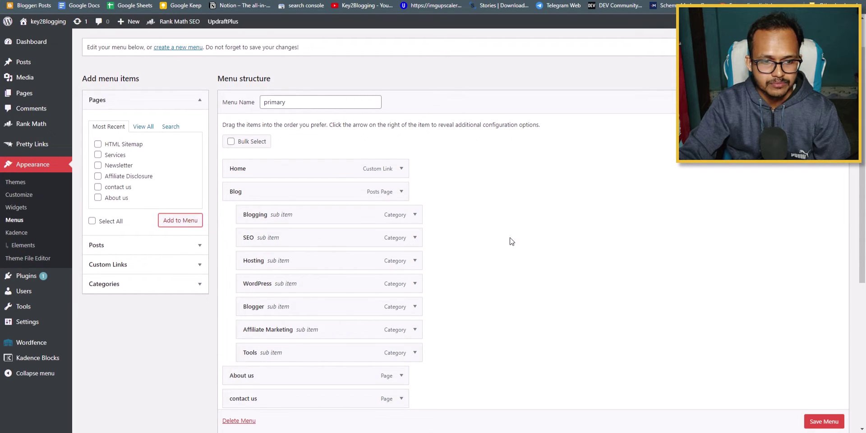
Nest HTML Sitemap as the first sub item under Blog and save the menu.
scroll(510, 242, down, 2)
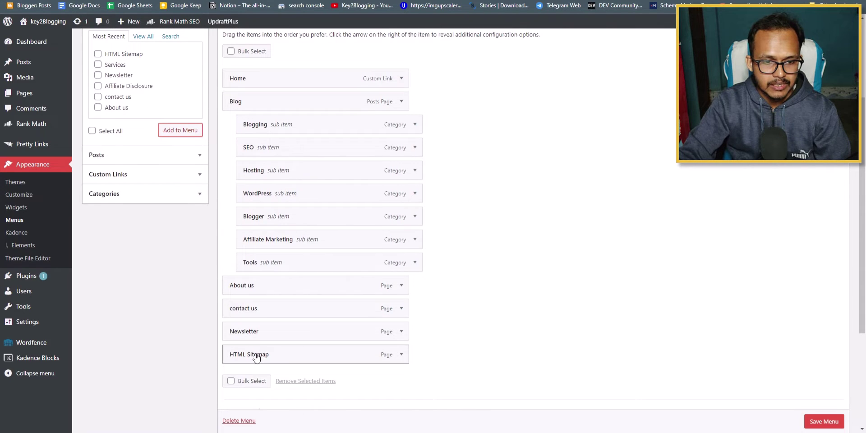
drag(257, 358, 269, 116)
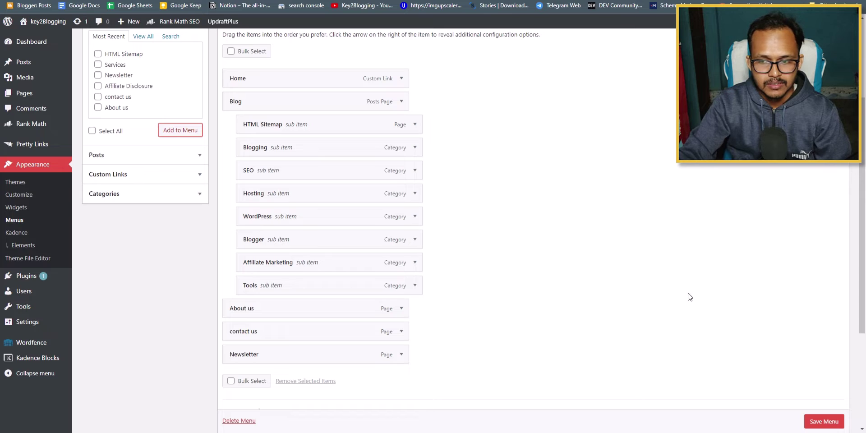
scroll(833, 424, down, 1)
click(827, 421)
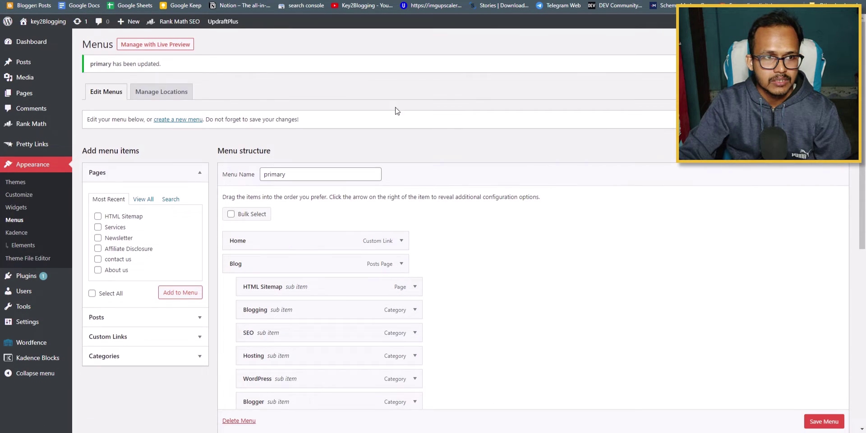
mouse_move(36, 22)
click(32, 37)
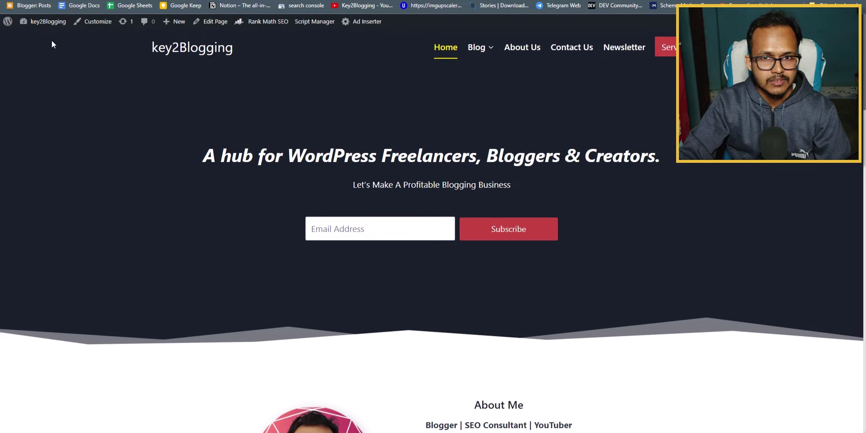
Open HTML Sitemap from the live site's Blog submenu and scroll through the page.
mouse_move(476, 49)
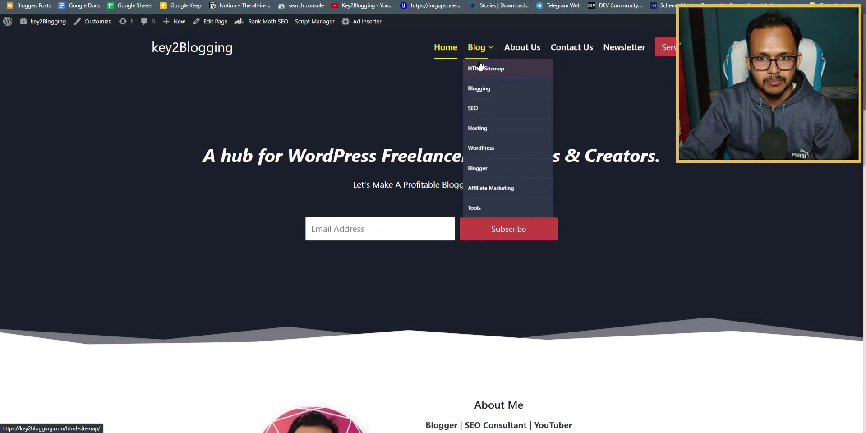
click(499, 70)
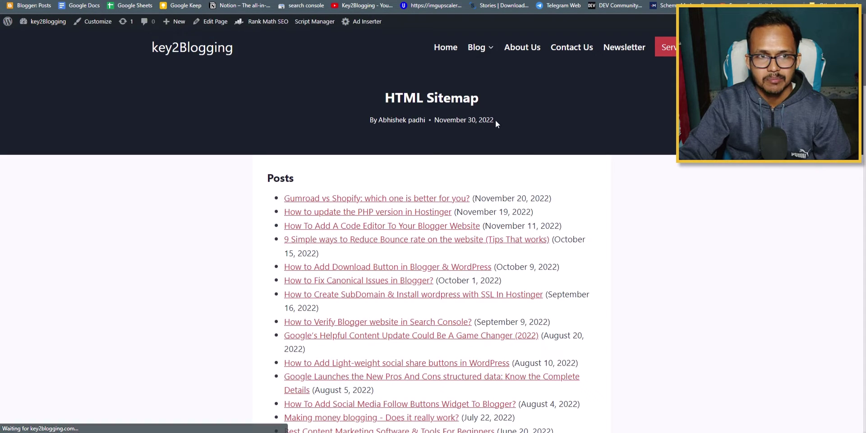
scroll(652, 162, down, 7)
scroll(652, 166, up, 7)
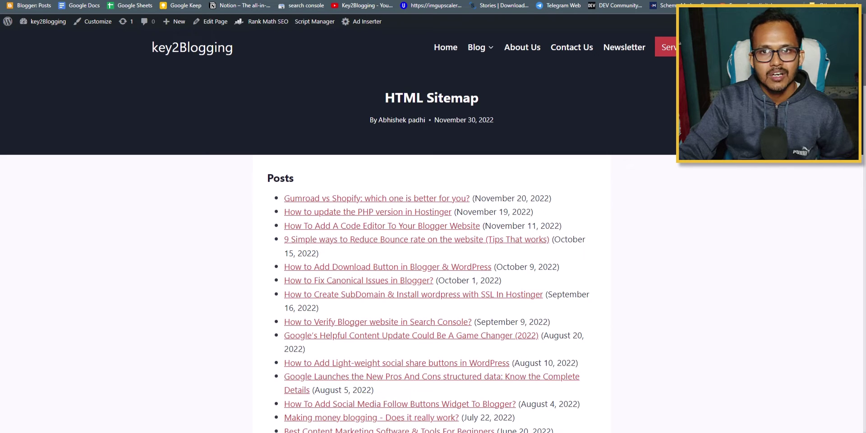
scroll(338, 235, down, 1)
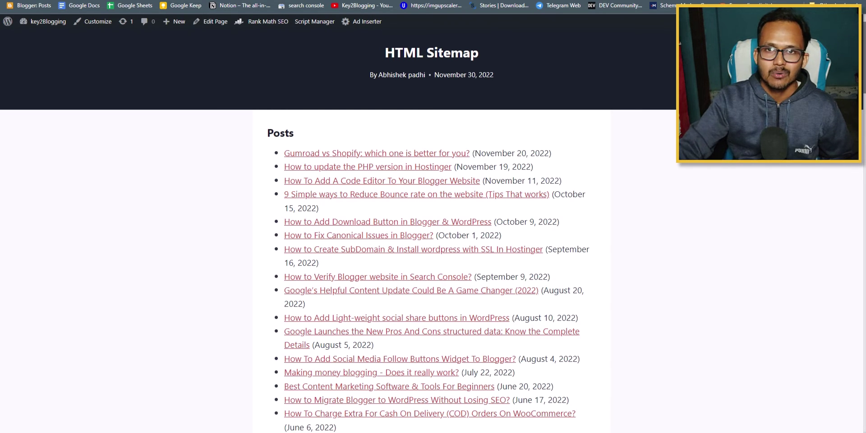
scroll(806, 169, up, 1)
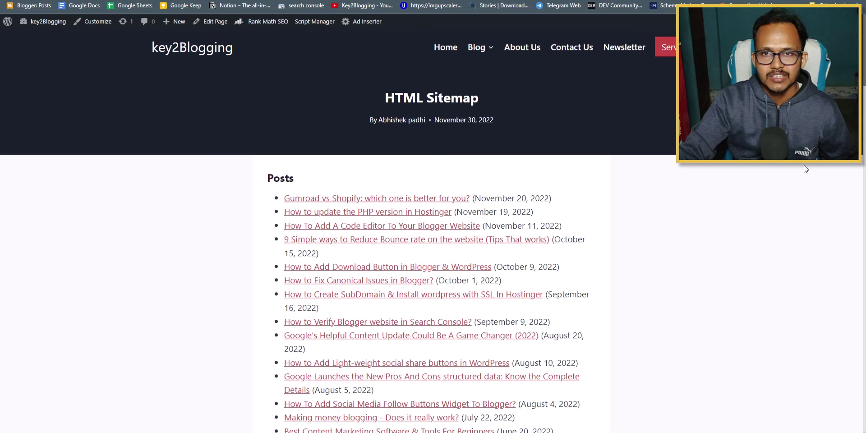